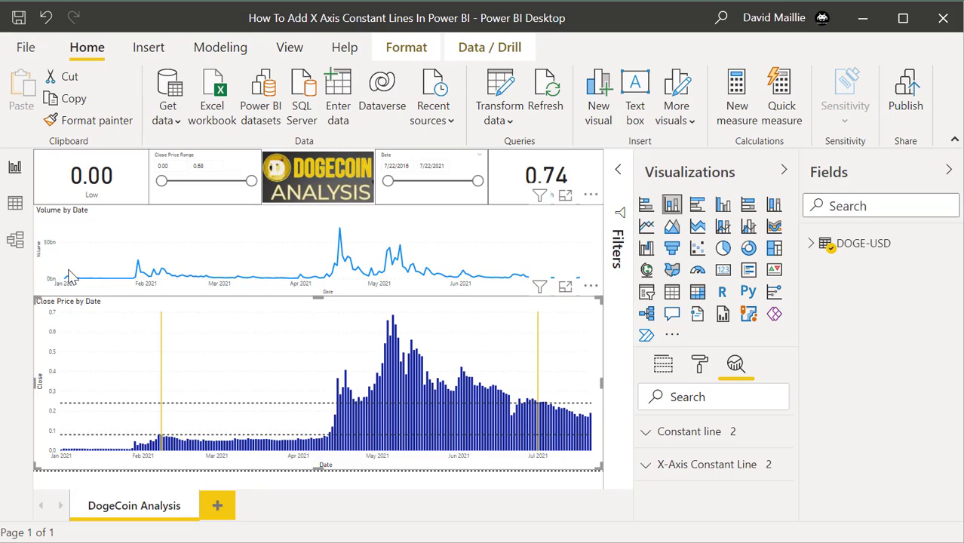
Examine the Close Price by Date column chart and the fields assigned to its axis and values.
mouse_move(65, 279)
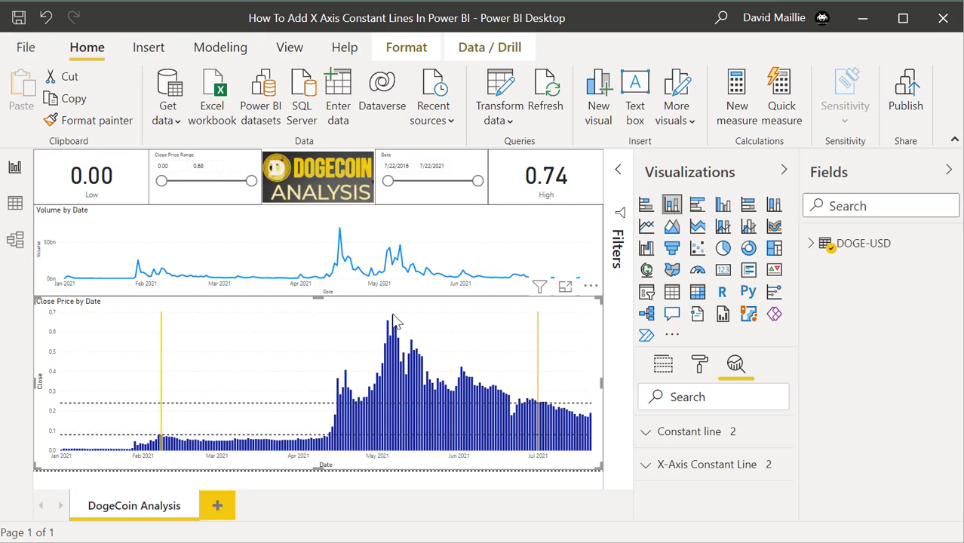
mouse_move(392, 323)
mouse_move(486, 400)
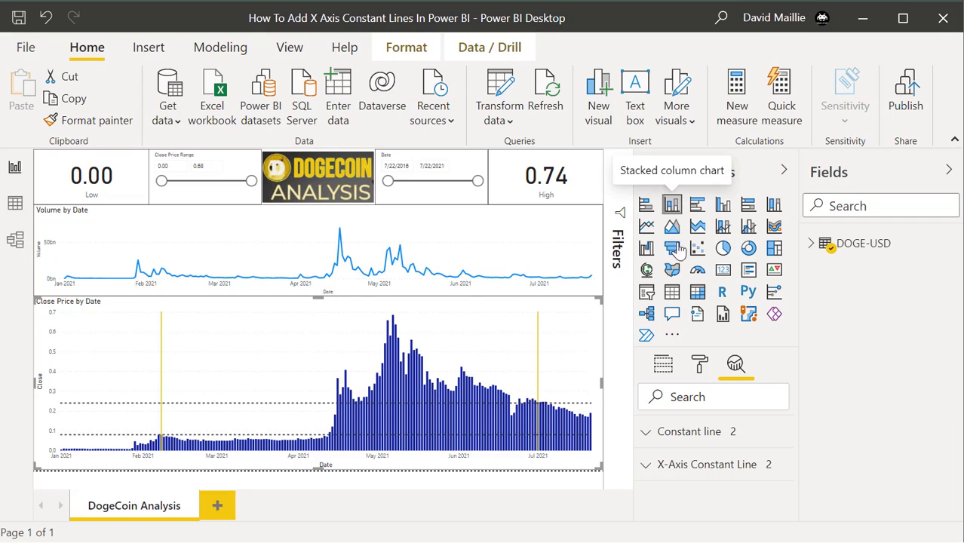
left_click(663, 364)
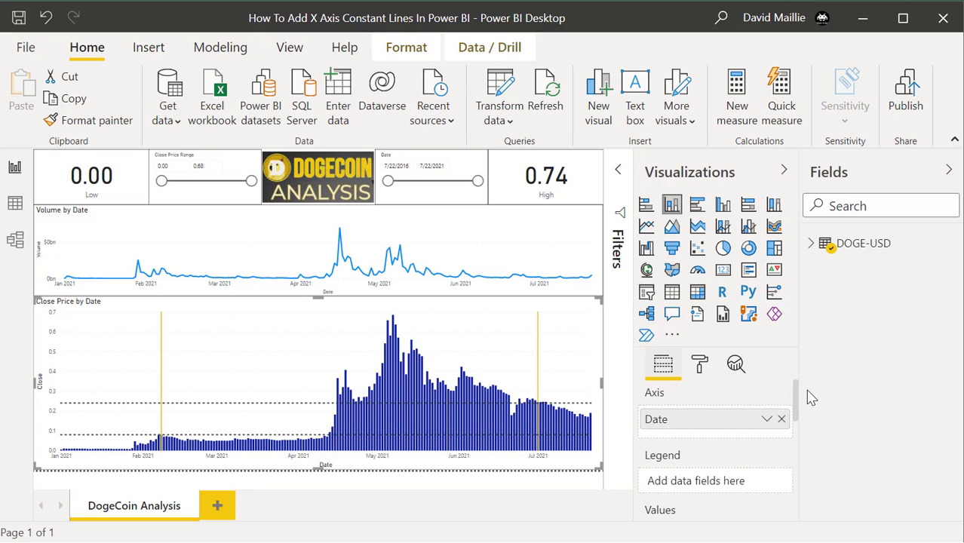
left_click_drag(797, 387, 807, 423)
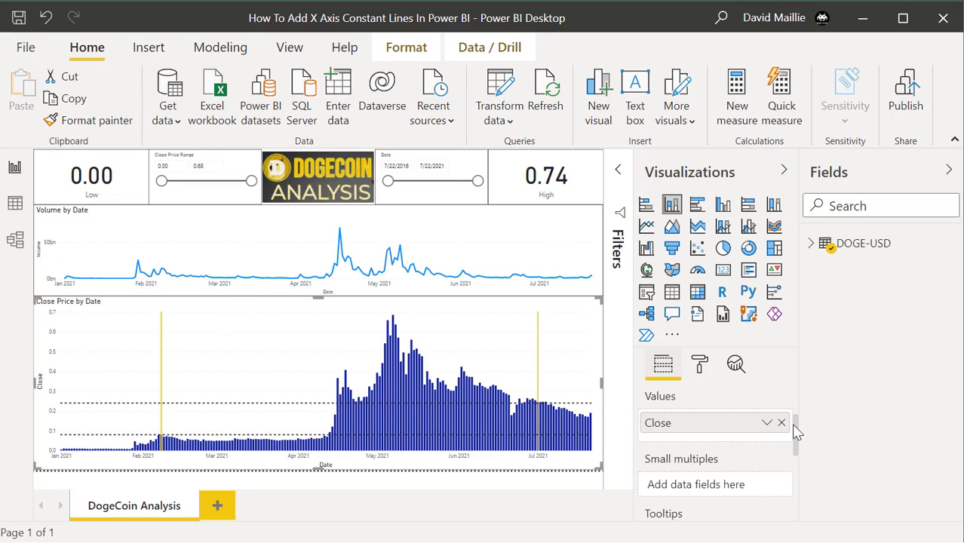
left_click_drag(796, 427, 806, 377)
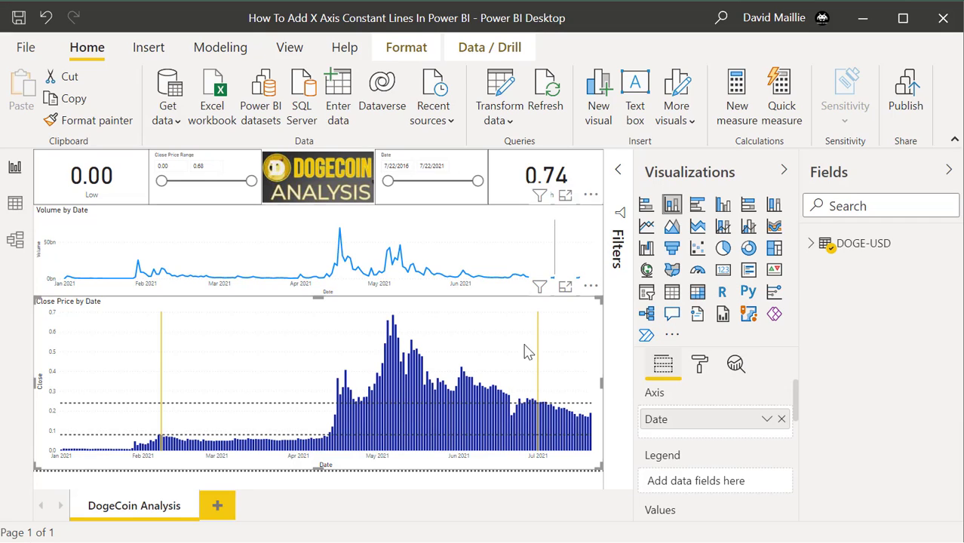
Set the value of the upper horizontal constant line in the Close Price by Date chart to 0.25.
left_click(735, 366)
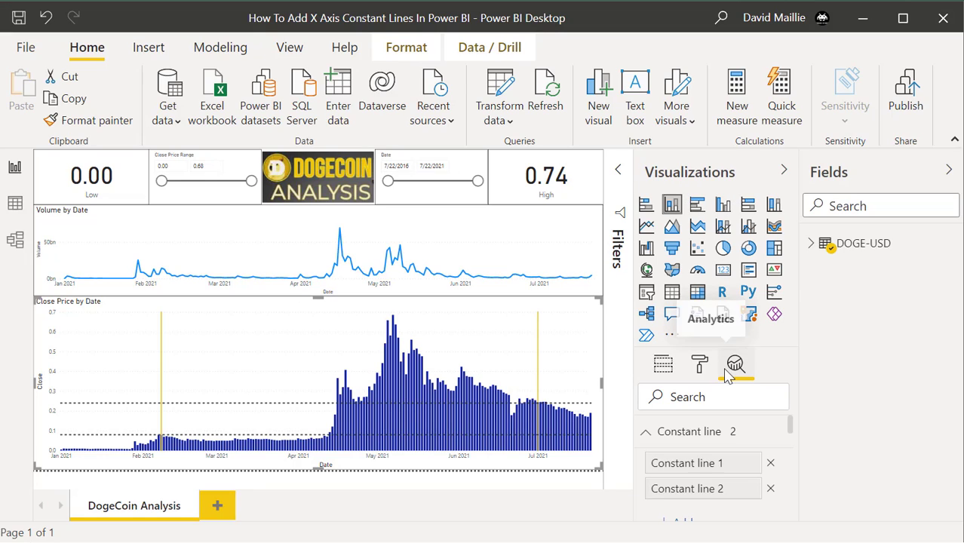
left_click(651, 436)
left_click(645, 466)
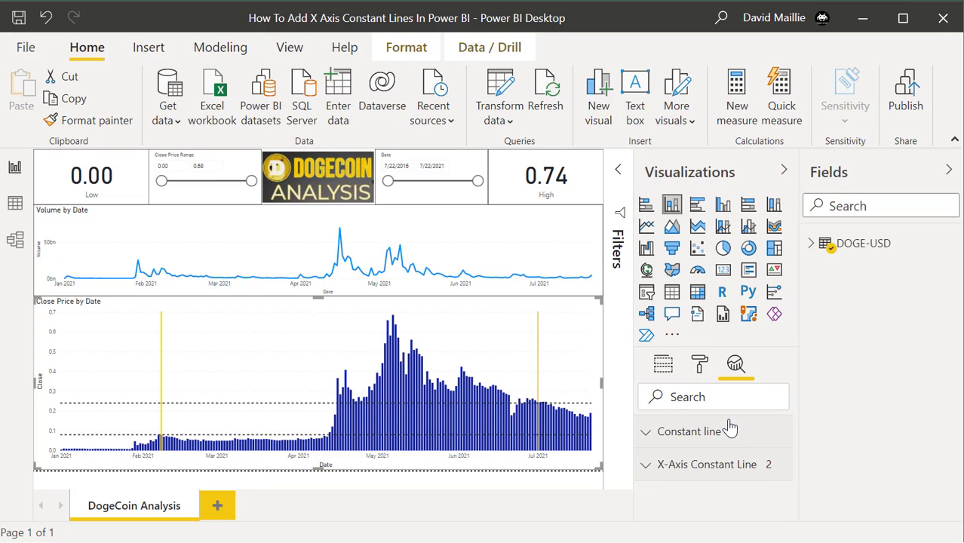
left_click(646, 432)
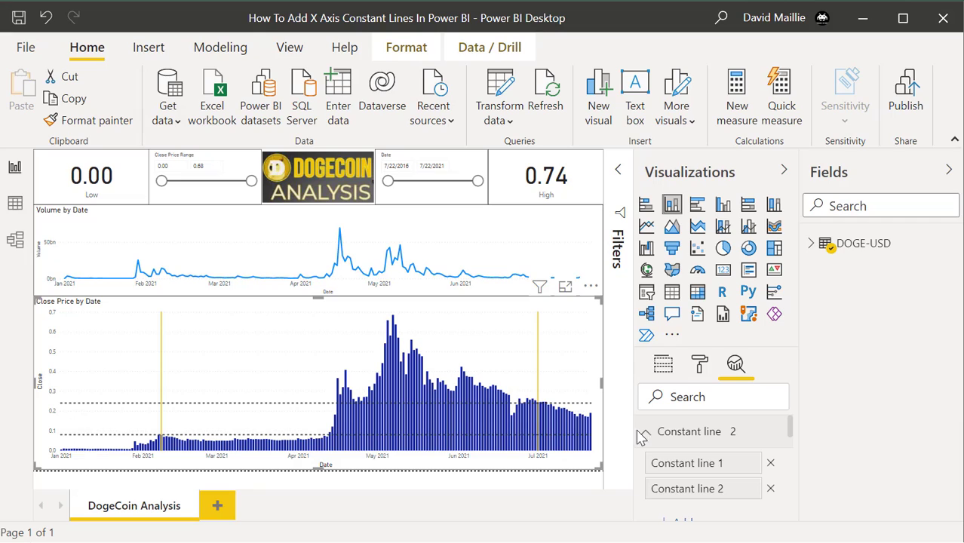
mouse_move(790, 428)
left_mouse_down()
mouse_move(799, 460)
mouse_move(790, 446)
left_mouse_up()
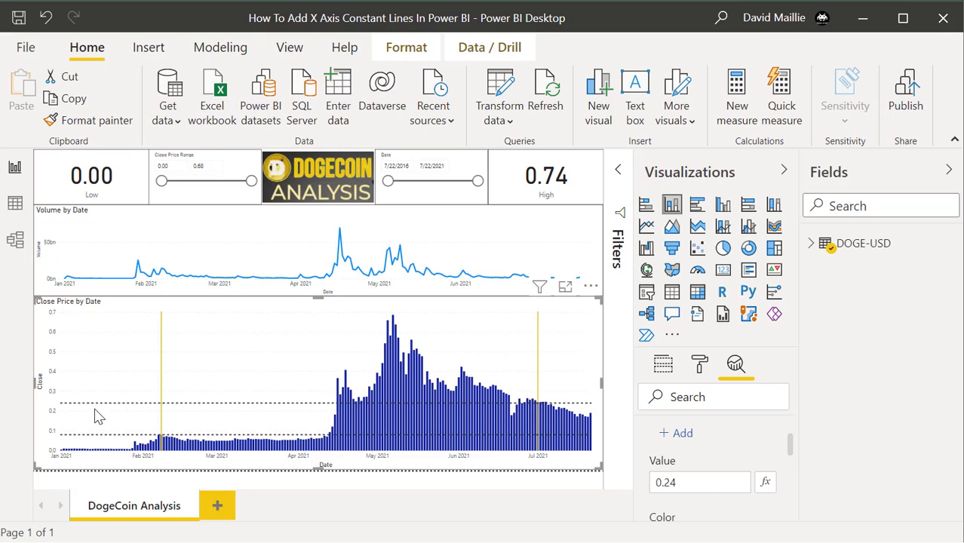
left_click(688, 477)
type("5")
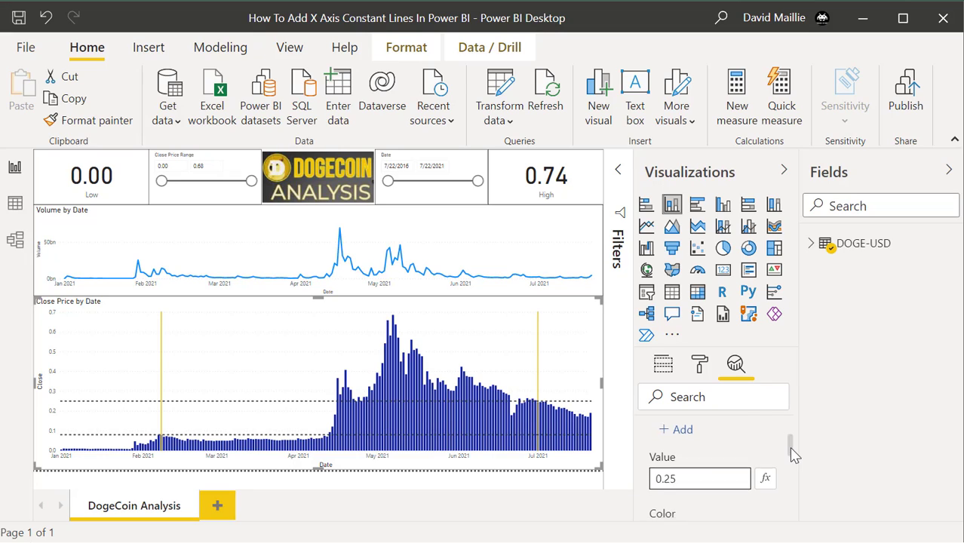
Review the upper constant line's color, transparency, line style, position and data label settings.
left_click_drag(790, 445, 792, 467)
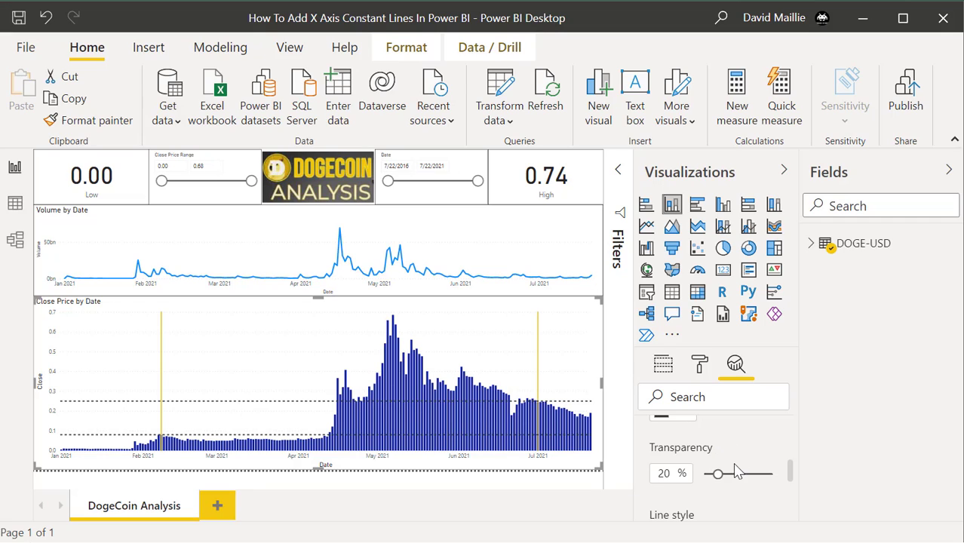
scroll(730, 460, "down", 2)
scroll(731, 458, "down", 2)
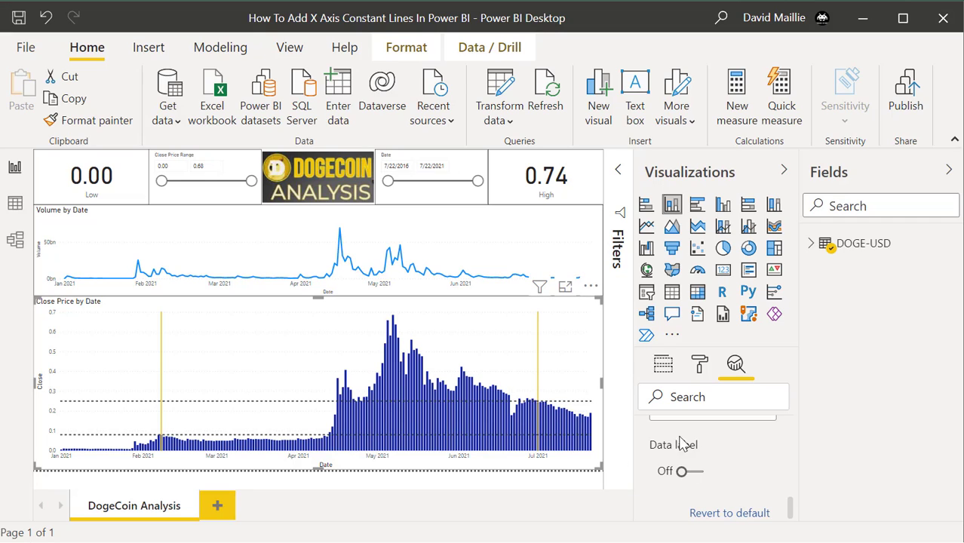
scroll(756, 478, "down", 1)
scroll(743, 471, "up", 3)
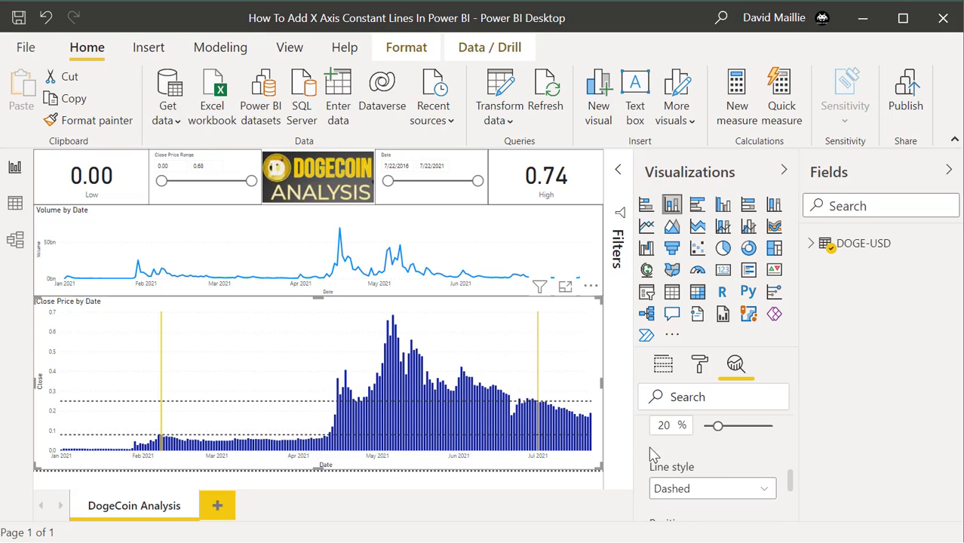
scroll(712, 468, "up", 1)
scroll(712, 467, "up", 2)
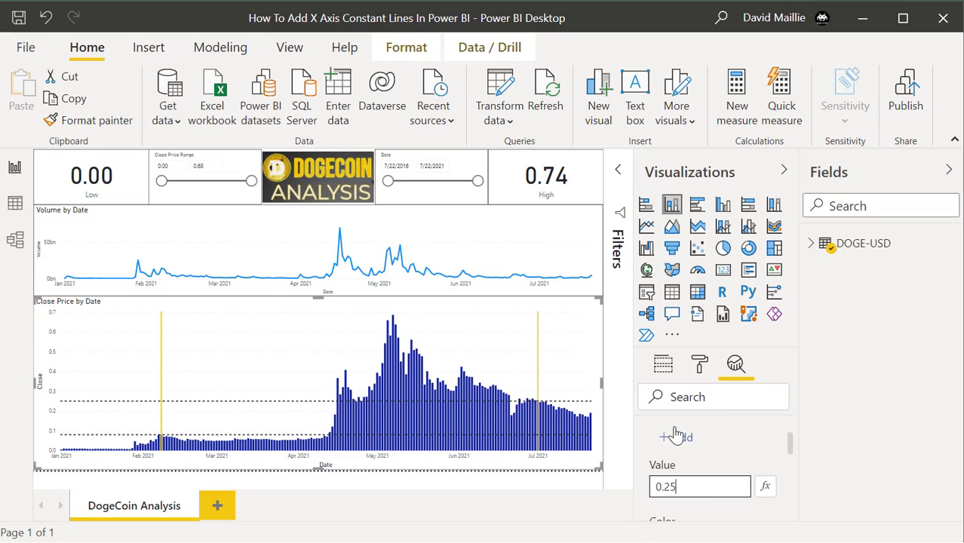
scroll(735, 459, "up", 1)
scroll(737, 462, "up", 2)
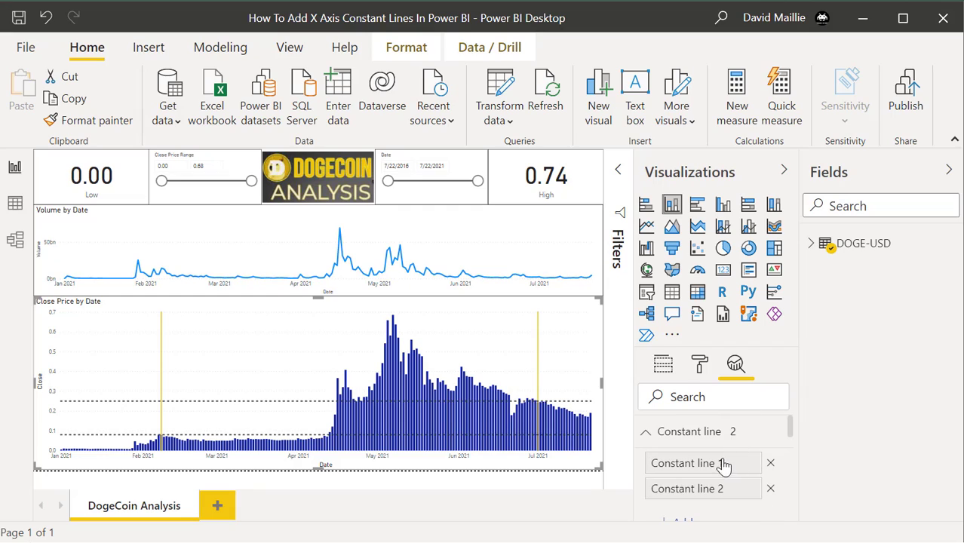
Examine the value and color settings of Constant line 1.
left_click(647, 437)
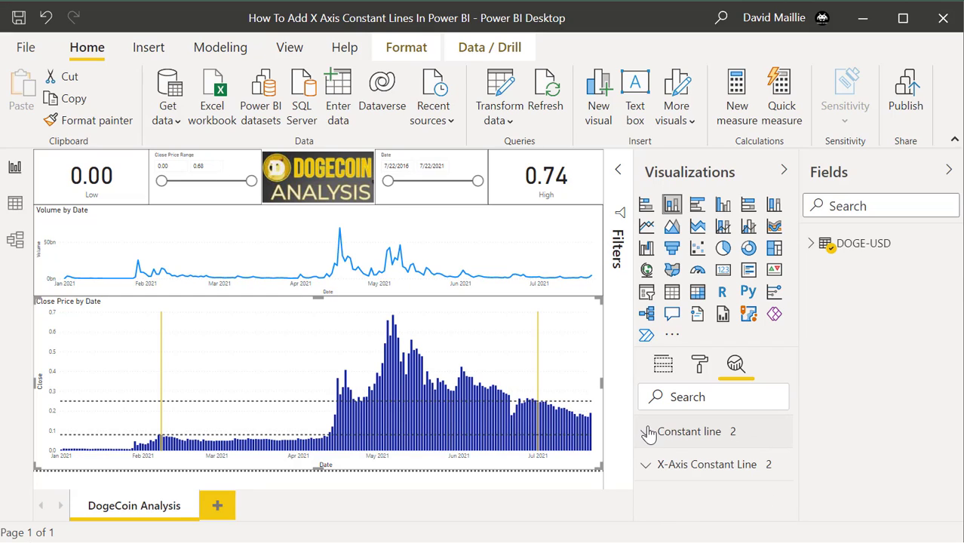
left_click(645, 433)
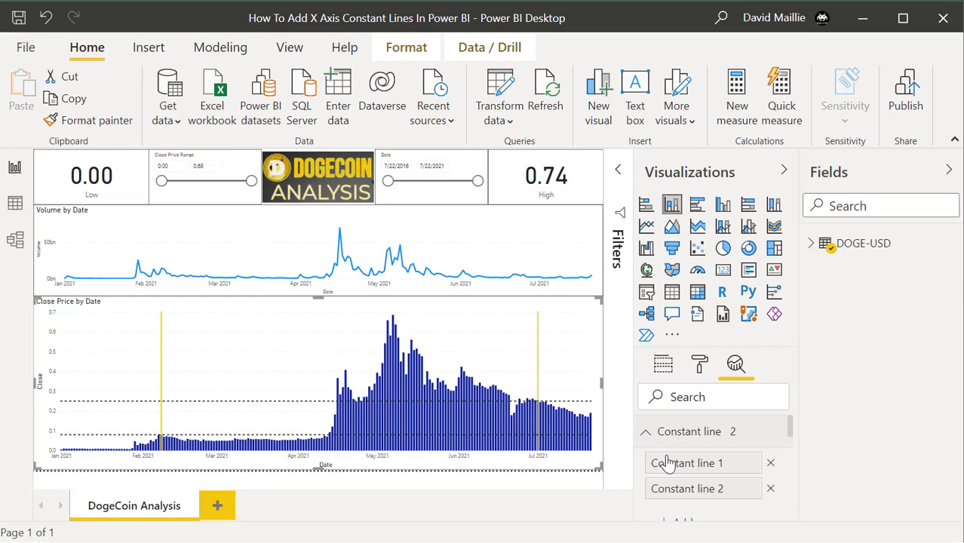
left_click(718, 468)
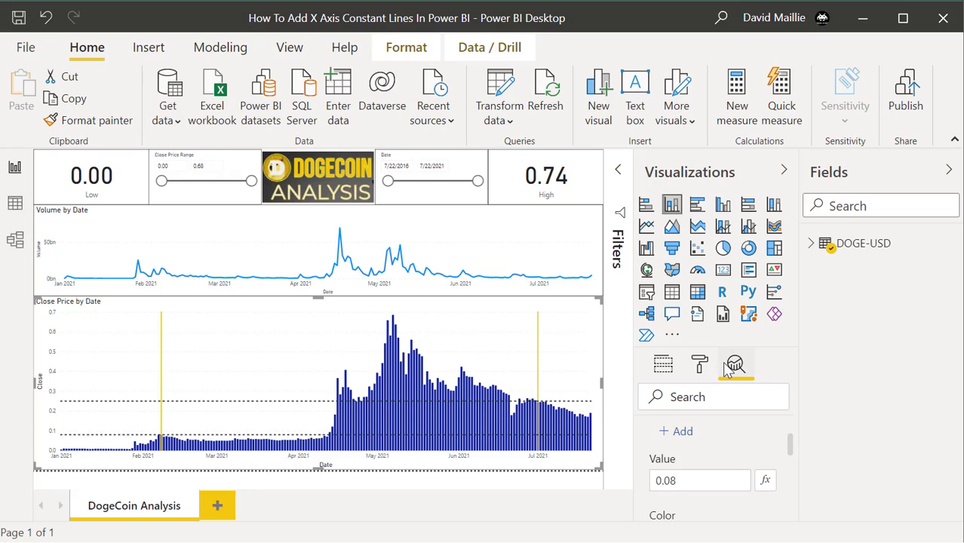
scroll(745, 422, "down", 3)
scroll(729, 442, "up", 3)
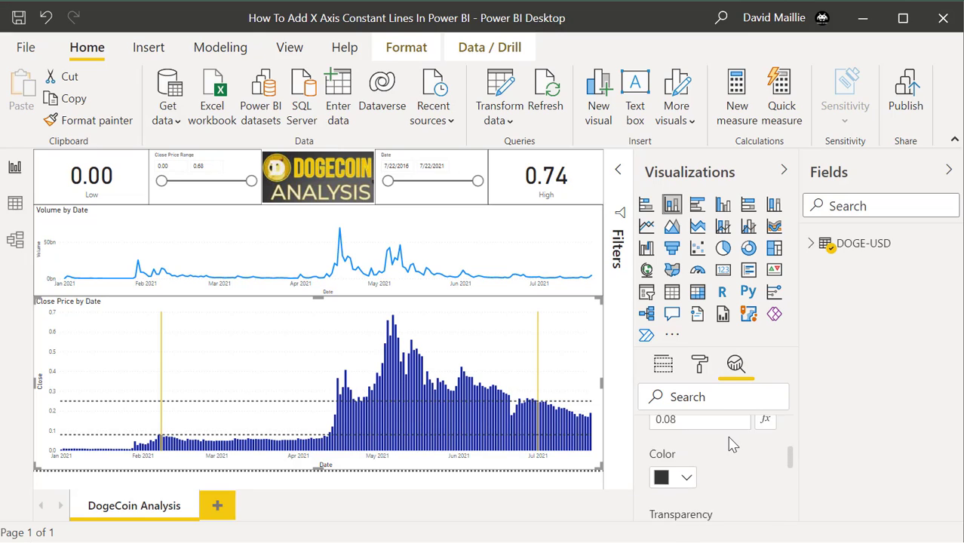
scroll(667, 439, "up", 3)
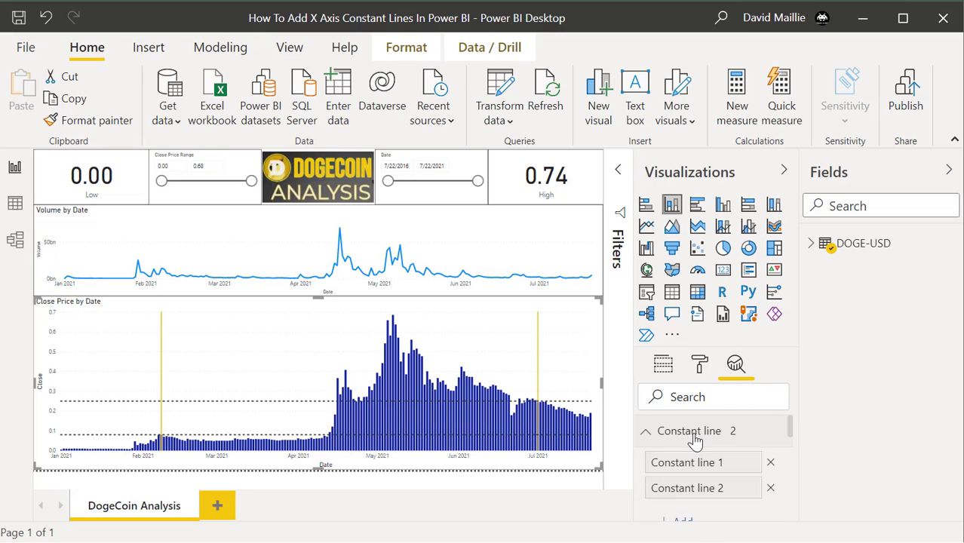
left_click(646, 435)
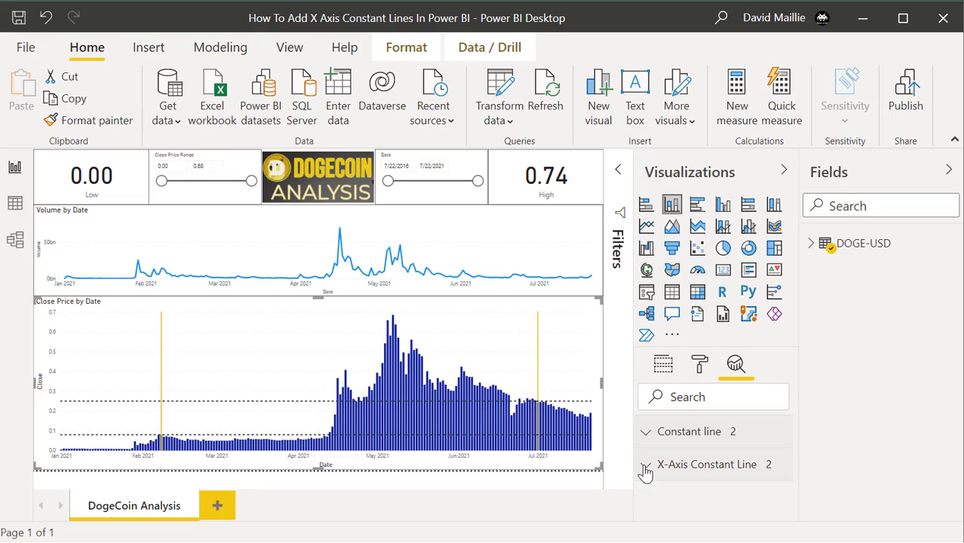
Examine the date value, line color, transparency, line style and position settings of X-Axis Constant Line 1.
left_click(645, 466)
scroll(693, 491, "down", 2)
scroll(689, 474, "up", 2)
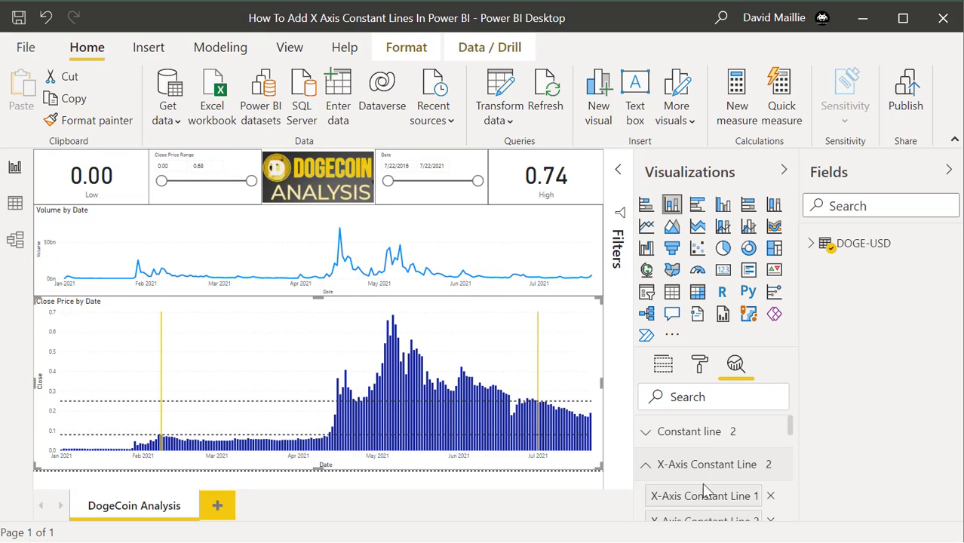
left_click_drag(790, 436, 798, 460)
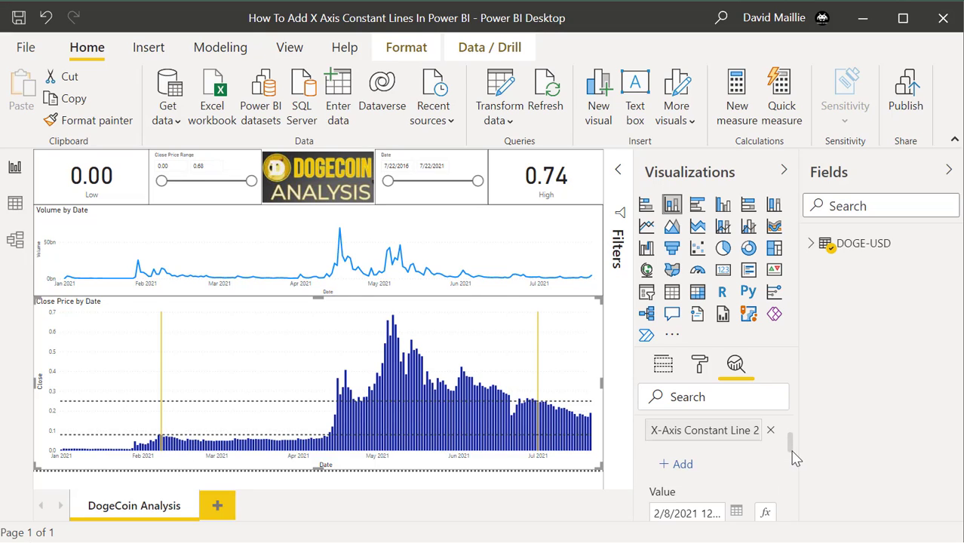
scroll(713, 484, "down", 1)
scroll(662, 453, "up", 1)
scroll(680, 504, "down", 1)
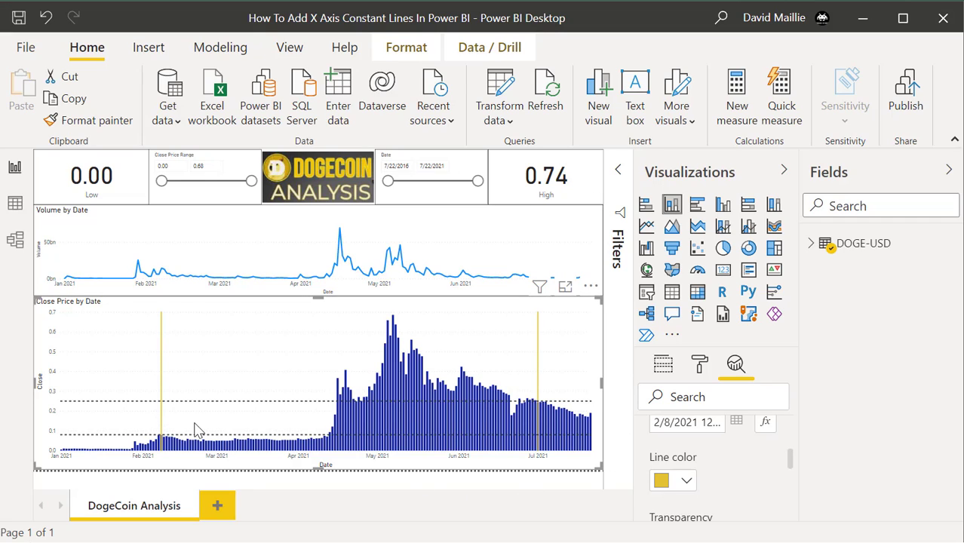
scroll(762, 479, "down", 2)
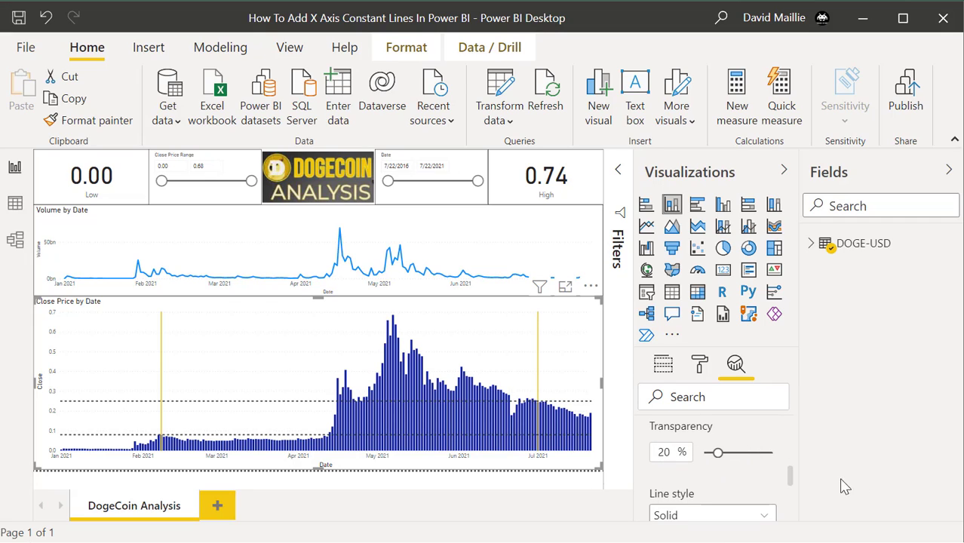
scroll(695, 464, "down", 2)
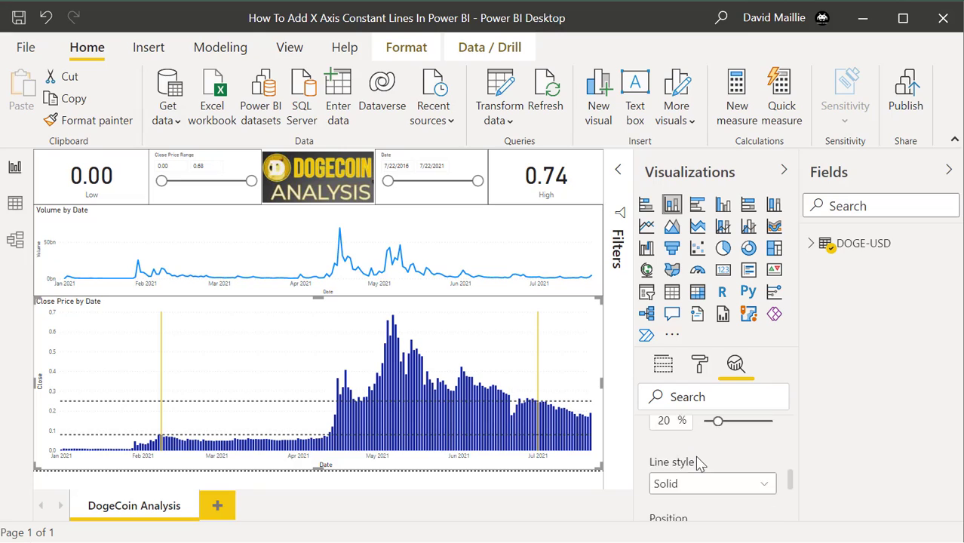
scroll(717, 460, "down", 2)
scroll(721, 466, "up", 2)
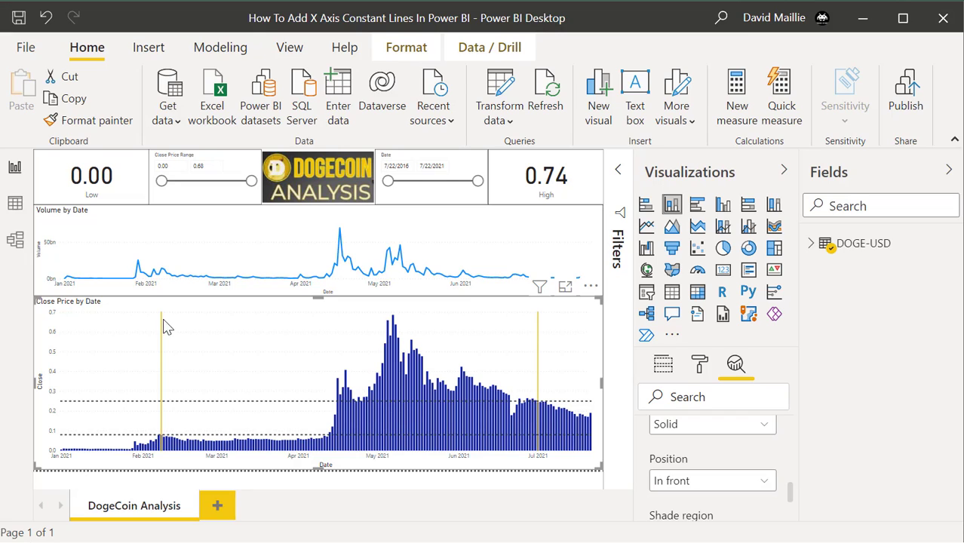
scroll(724, 505, "up", 3)
scroll(719, 507, "up", 2)
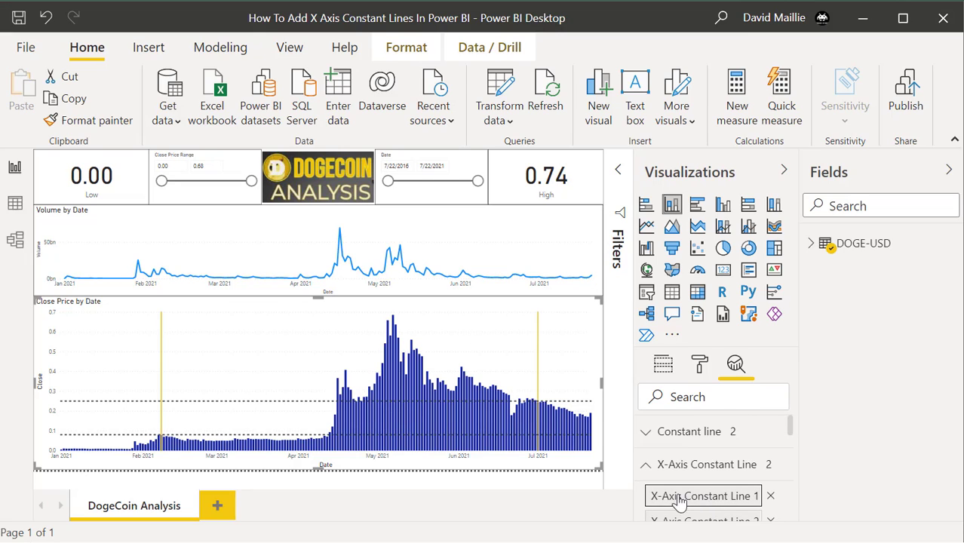
Check the date value of X-Axis Constant Line 2 against the columns of the close price chart.
scroll(709, 522, "down", 2)
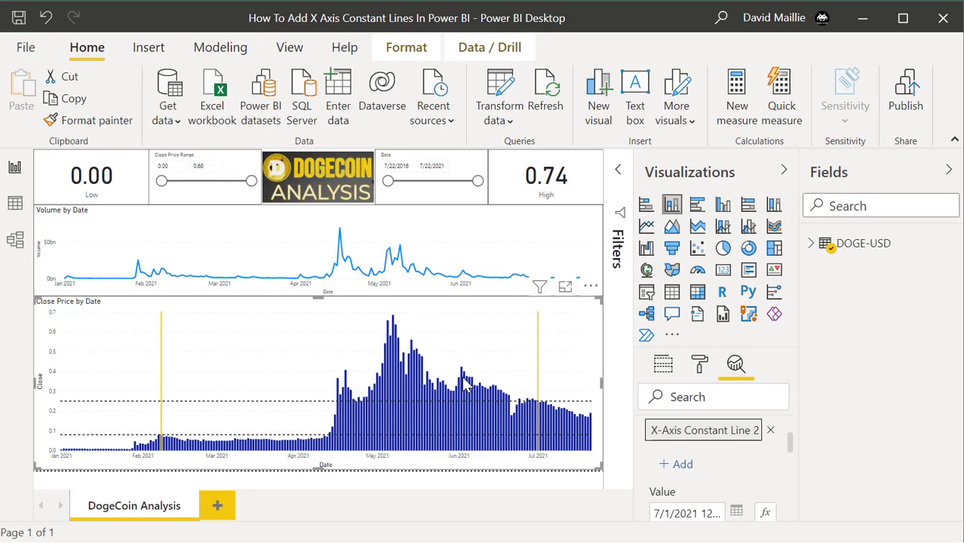
mouse_move(499, 392)
mouse_move(397, 337)
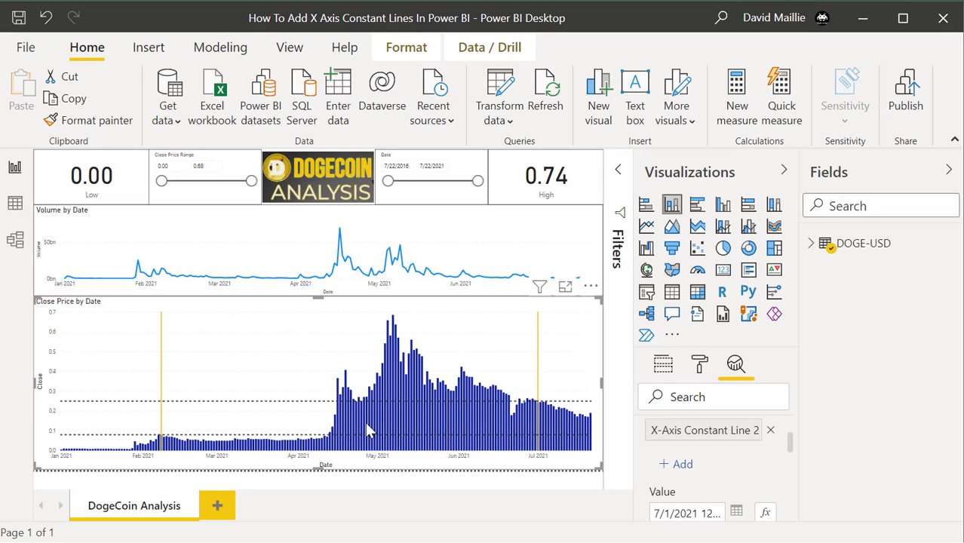
Look through the close price column chart's formatting options, from General and the axes down to Tooltip and the visual header.
left_click(700, 364)
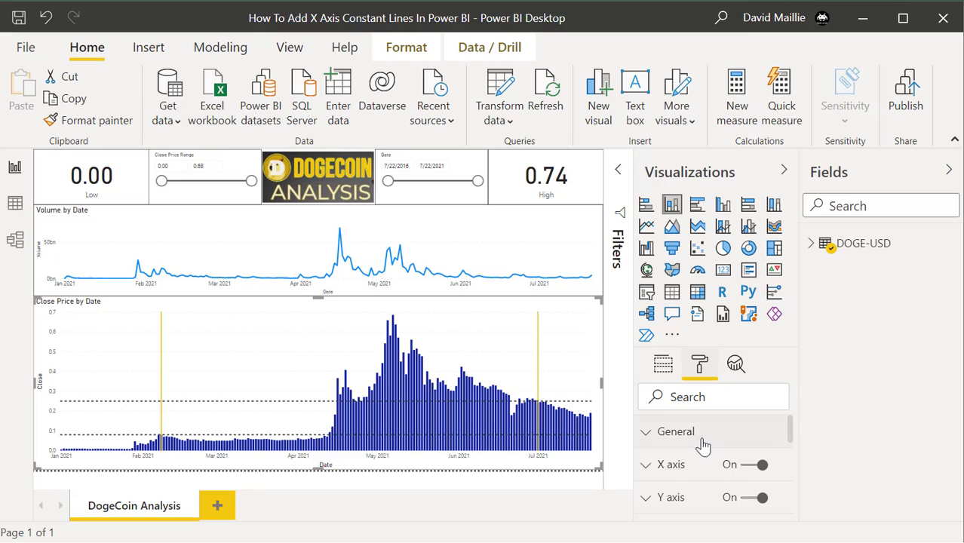
scroll(707, 441, "down", 5)
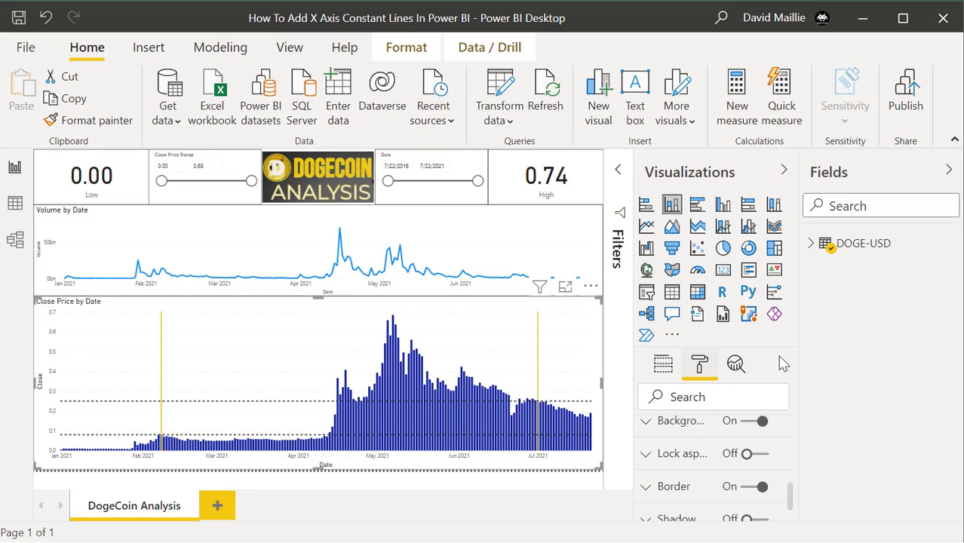
scroll(747, 466, "down", 2)
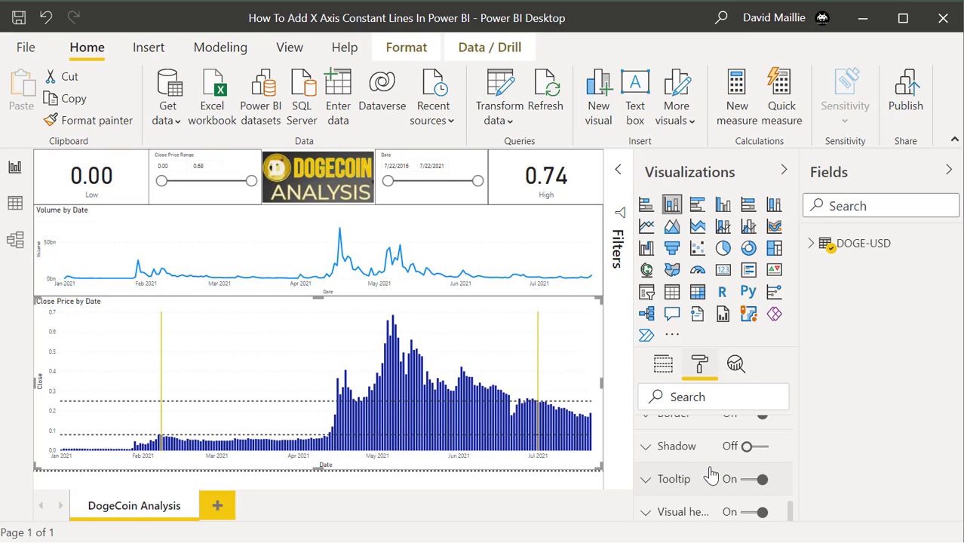
scroll(711, 473, "up", 2)
scroll(707, 486, "up", 3)
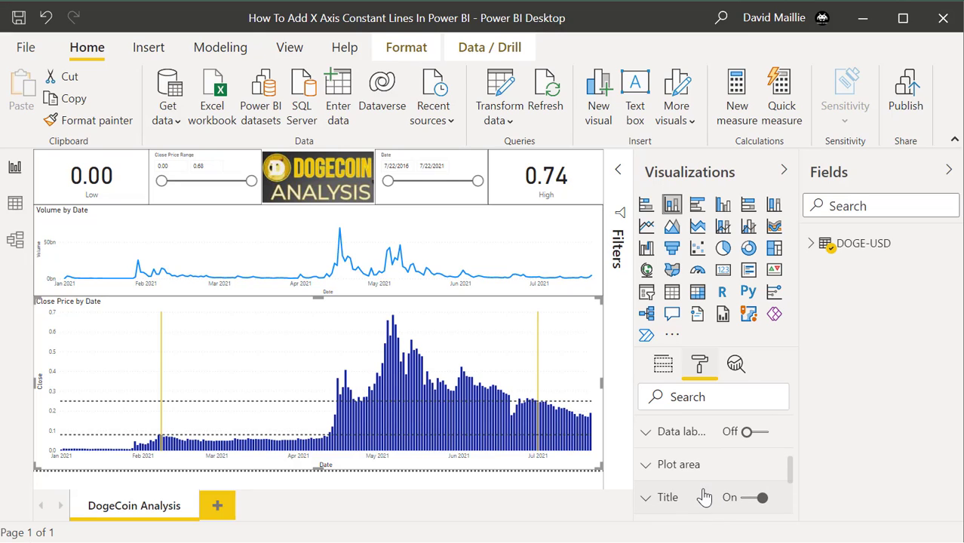
scroll(704, 478, "up", 2)
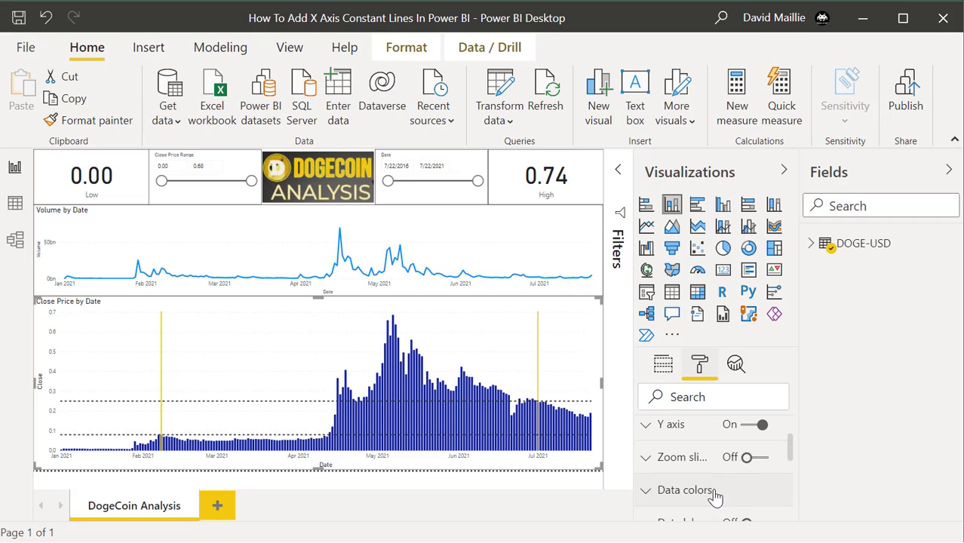
scroll(706, 486, "up", 2)
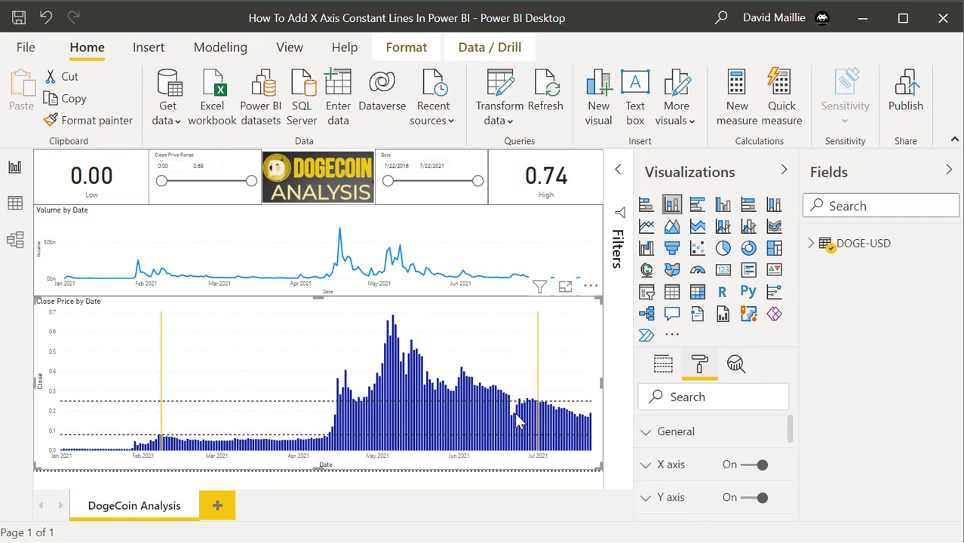
Return to the close price chart's analytics options and collapse the Constant line and X-Axis Constant Line groups.
left_click(737, 366)
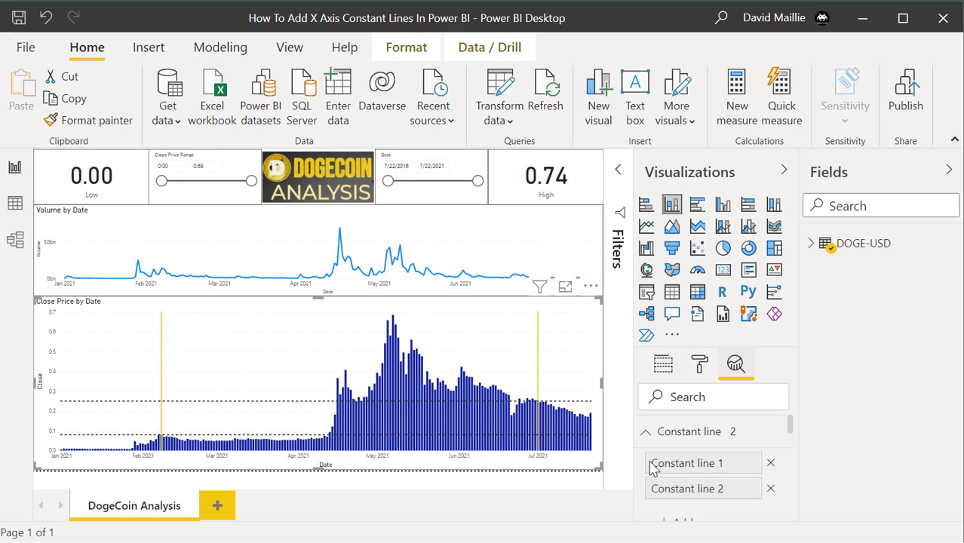
left_click(647, 436)
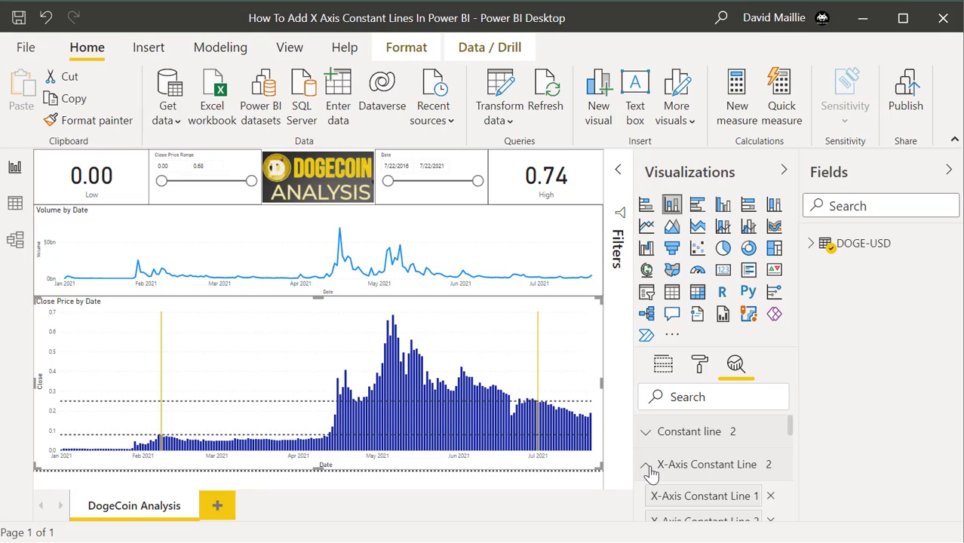
left_click(649, 468)
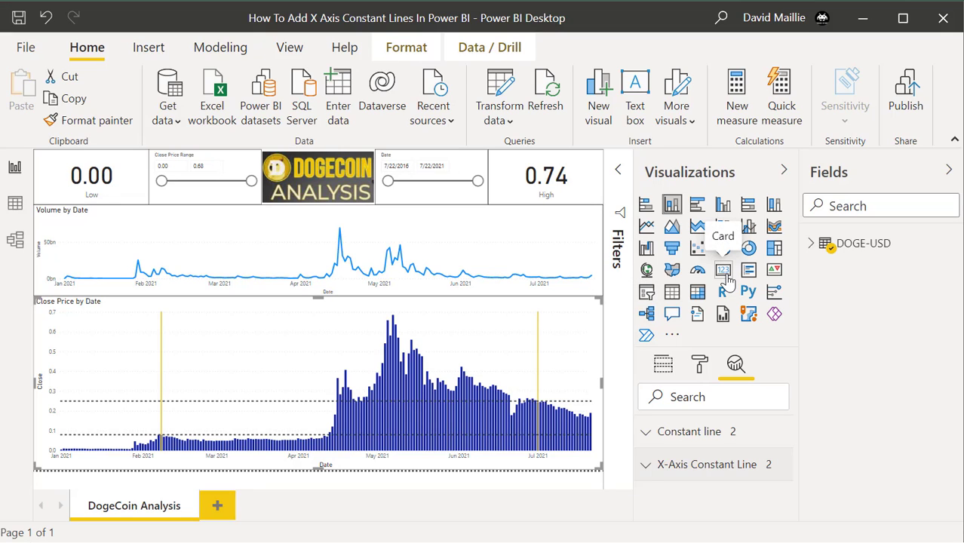
Select the Low card and check whether analytics features are available for it.
left_click(124, 198)
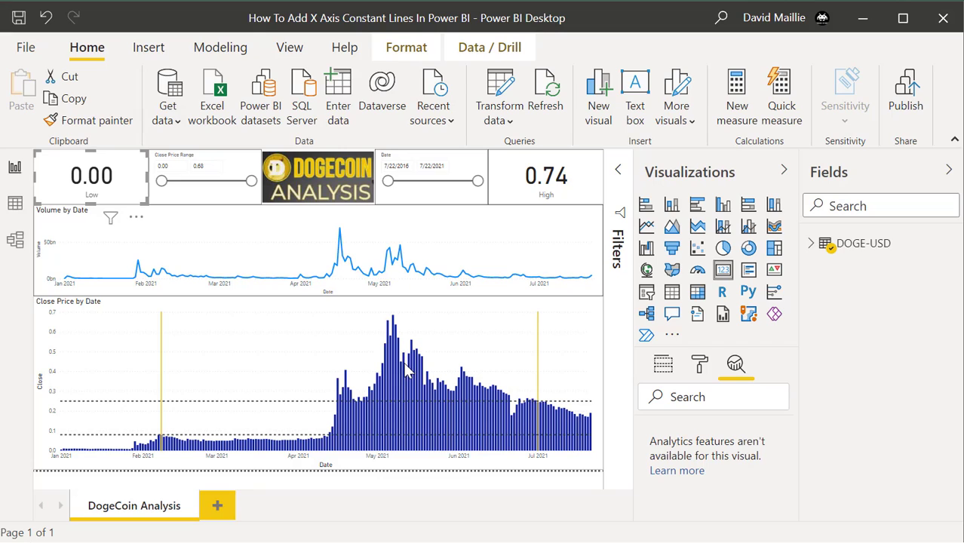
mouse_move(408, 370)
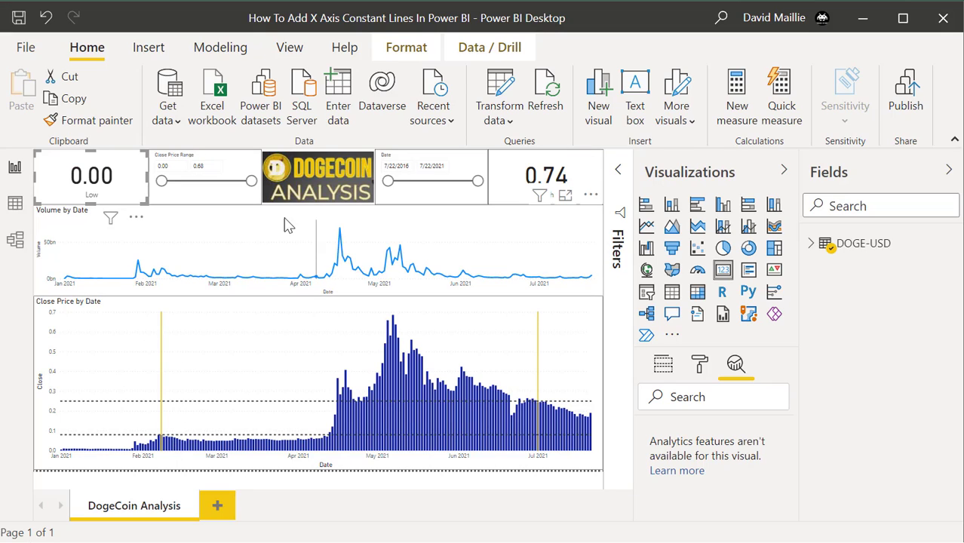
mouse_move(249, 242)
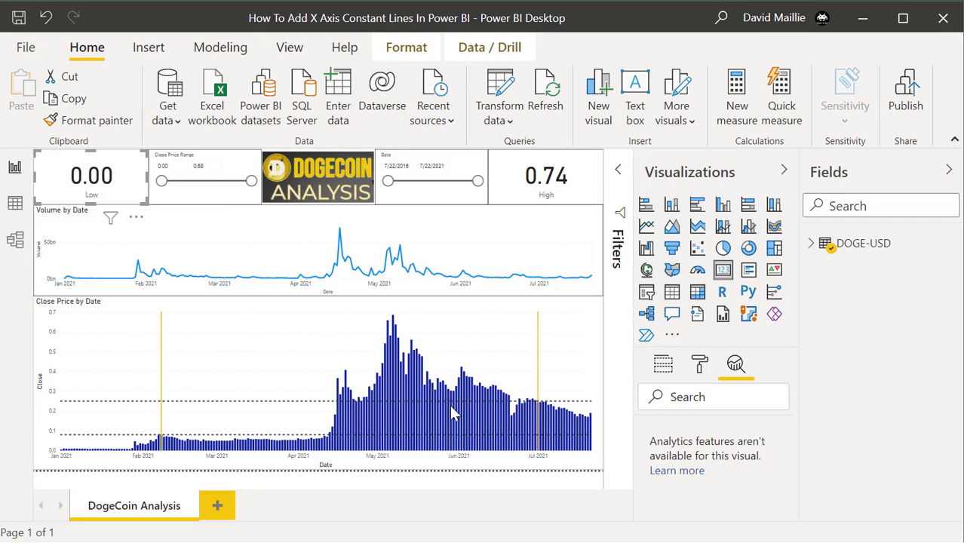
mouse_move(452, 413)
mouse_move(411, 431)
mouse_move(509, 251)
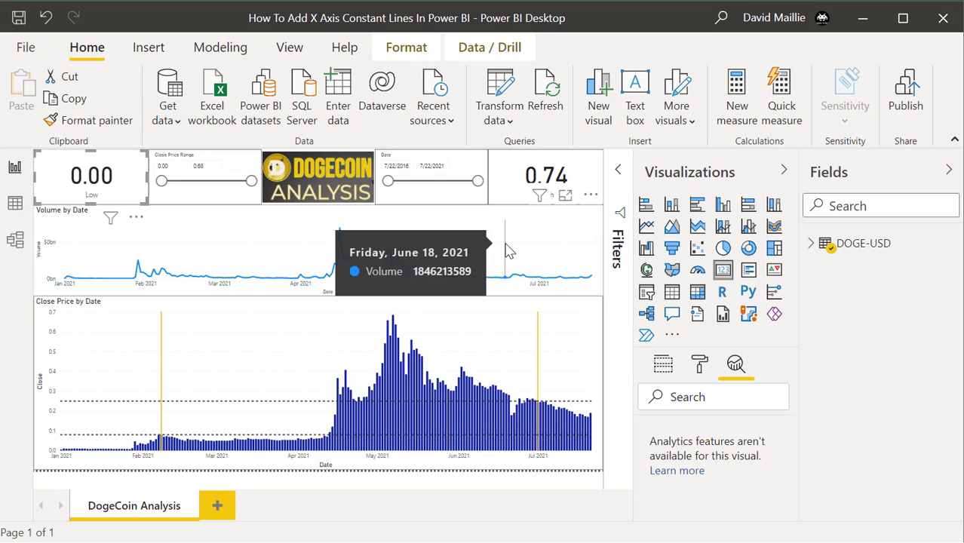